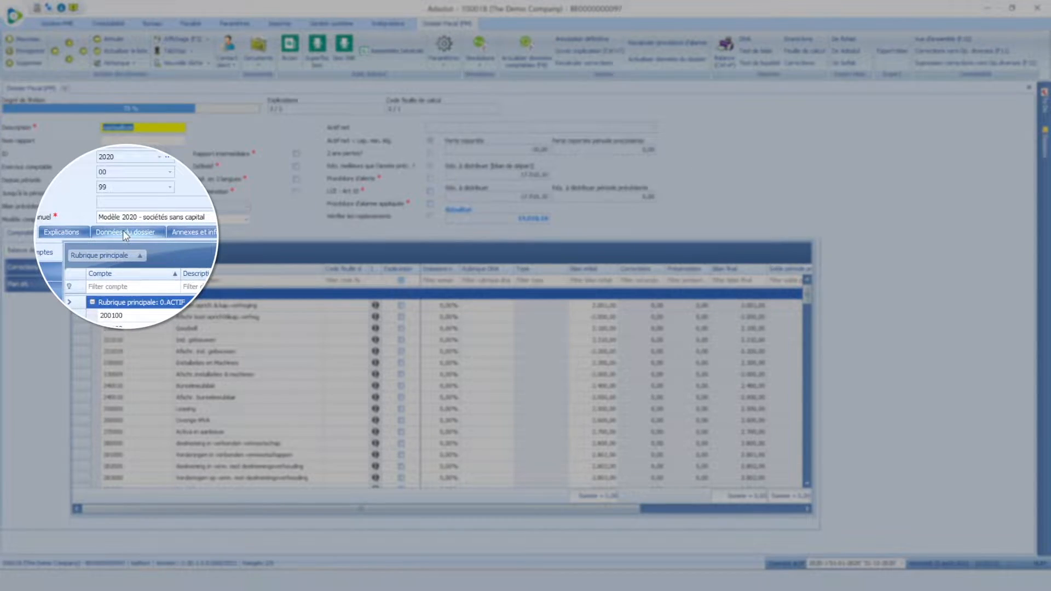
# View the dossier data, then open the ordinary general meeting of 13/08/2021 from the Assemblée générale list.
pyautogui.click(127, 233)
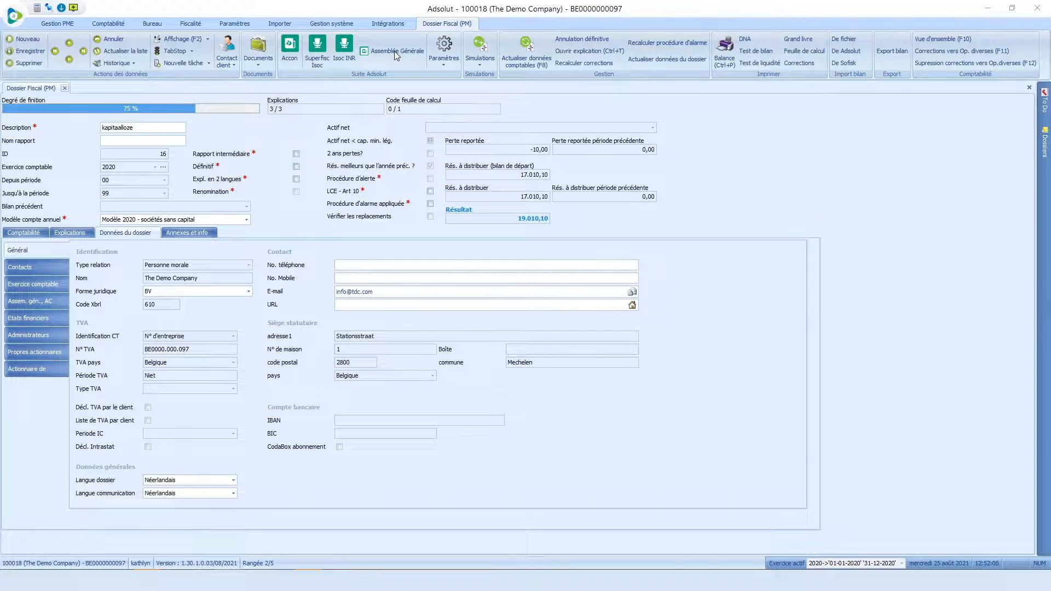
pyautogui.click(392, 51)
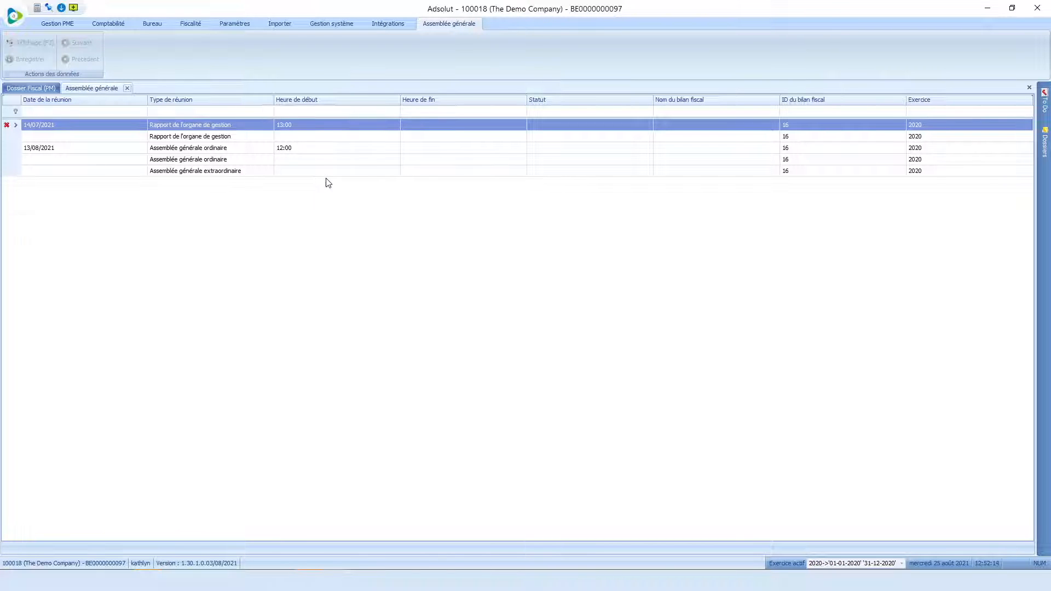
pyautogui.click(223, 150)
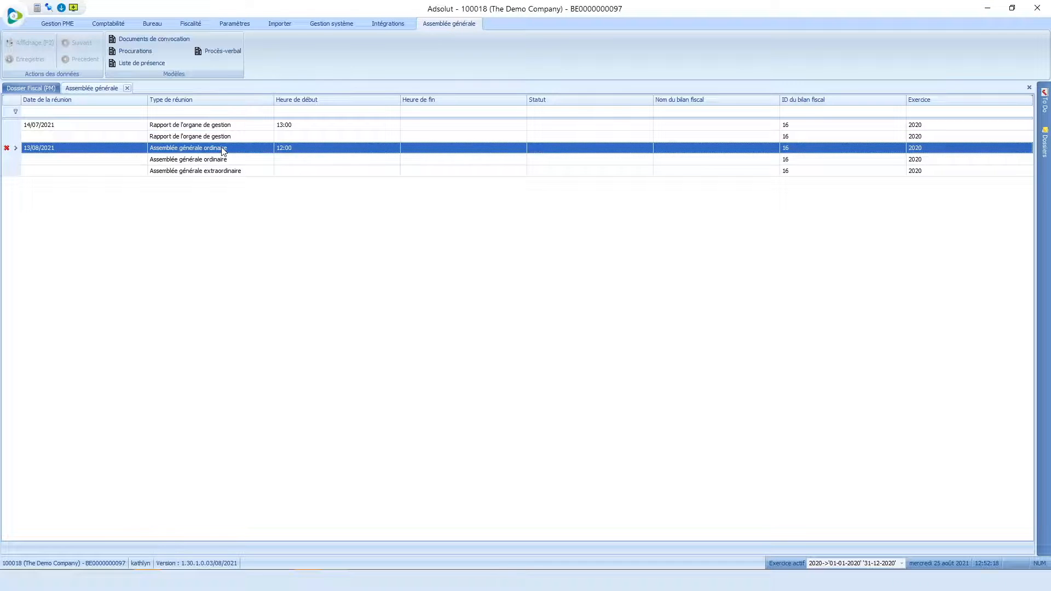
pyautogui.doubleClick(223, 150)
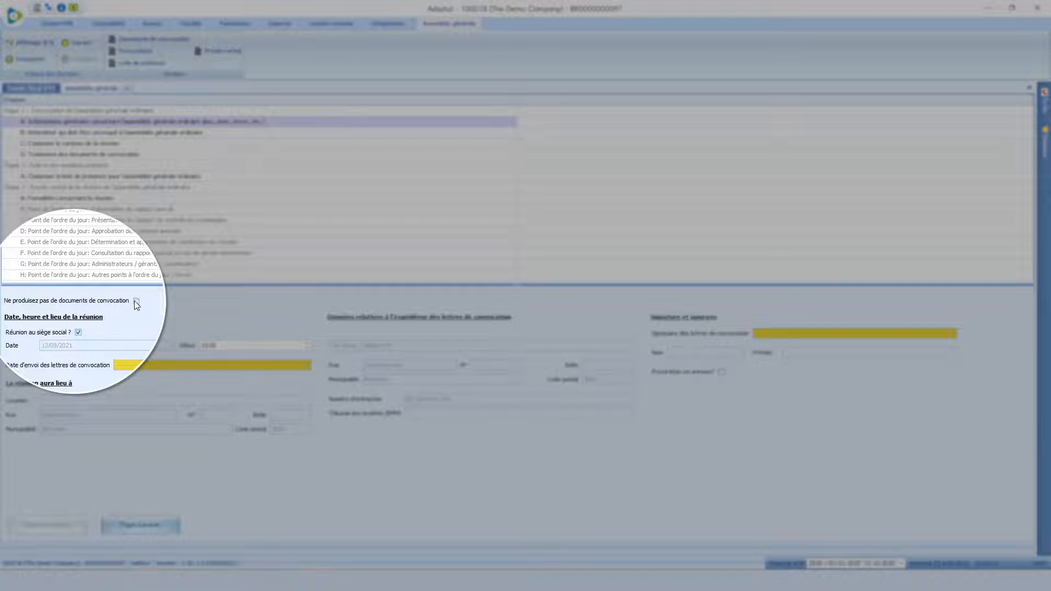
# Exclude convocation documents, set the meeting's start time to 11:00 and proceed to composing the meeting's content.
pyautogui.click(136, 301)
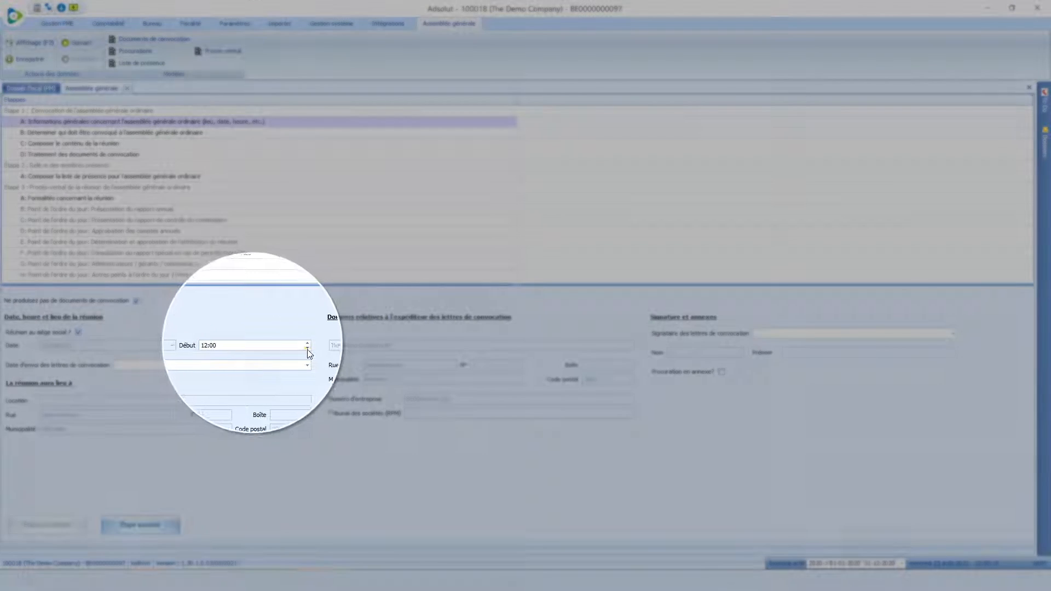
pyautogui.click(307, 348)
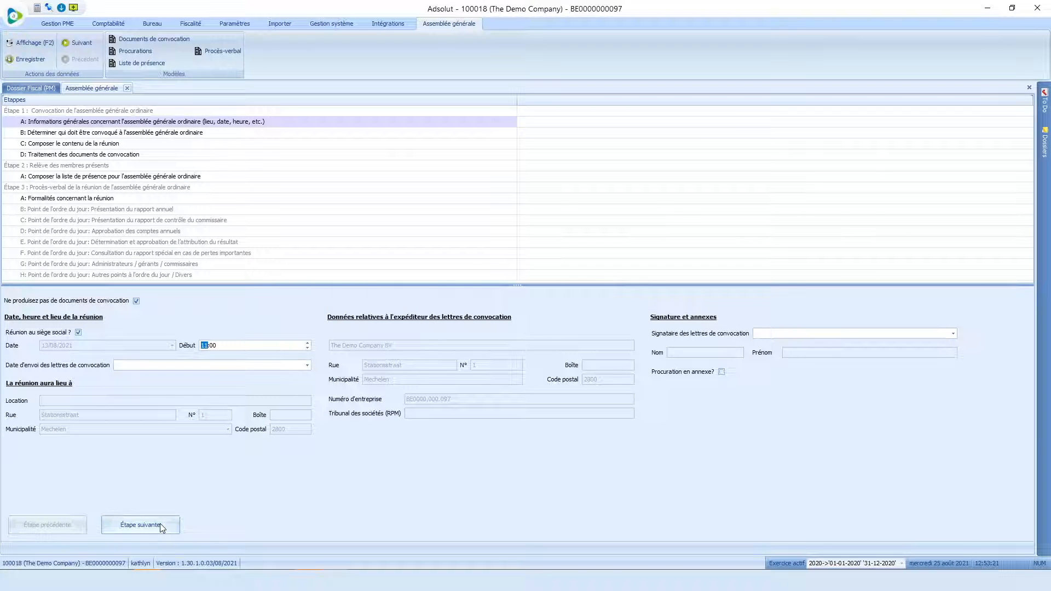
pyautogui.click(161, 525)
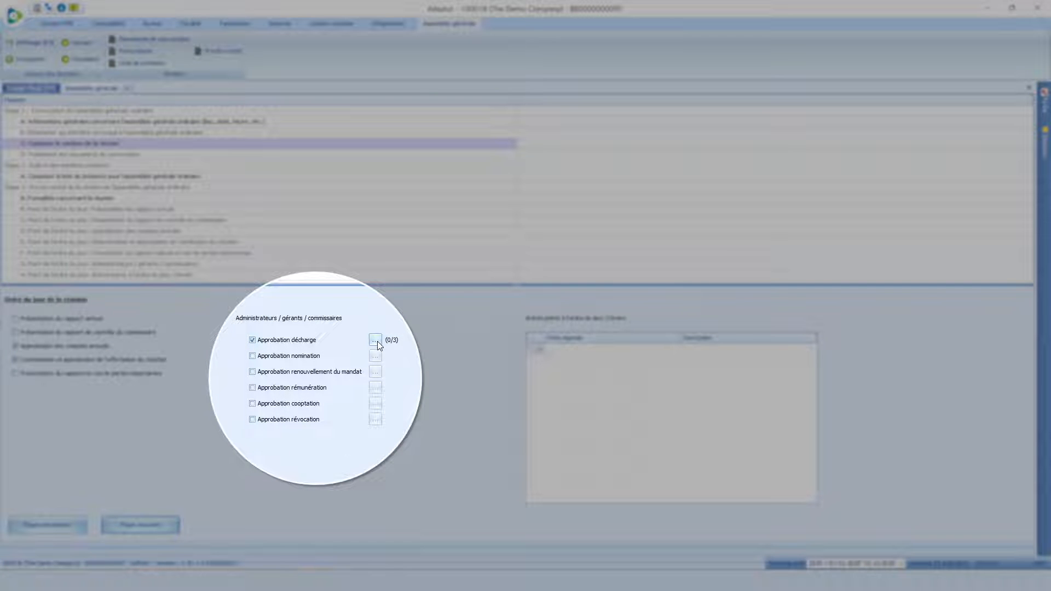
# Select all directors and representatives for the Approbation décharge agenda item and continue to the attendance list.
pyautogui.click(375, 340)
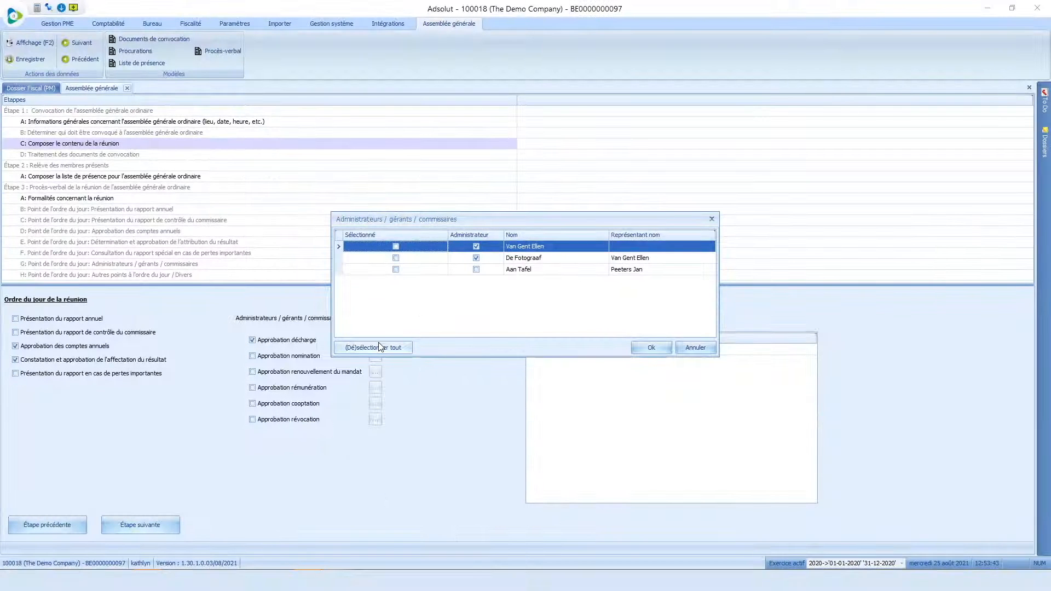
pyautogui.click(373, 351)
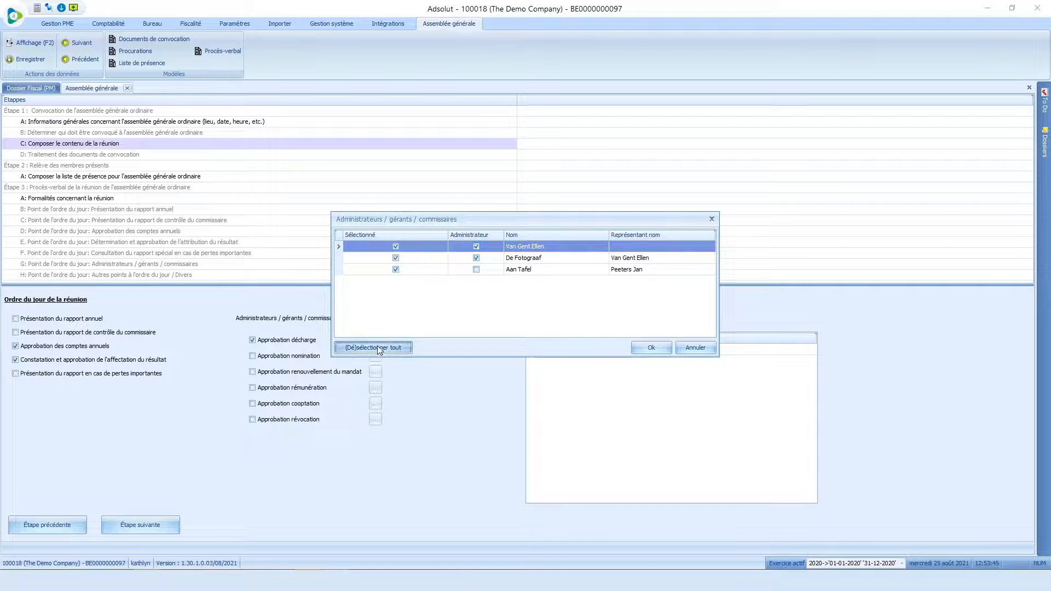
pyautogui.click(660, 350)
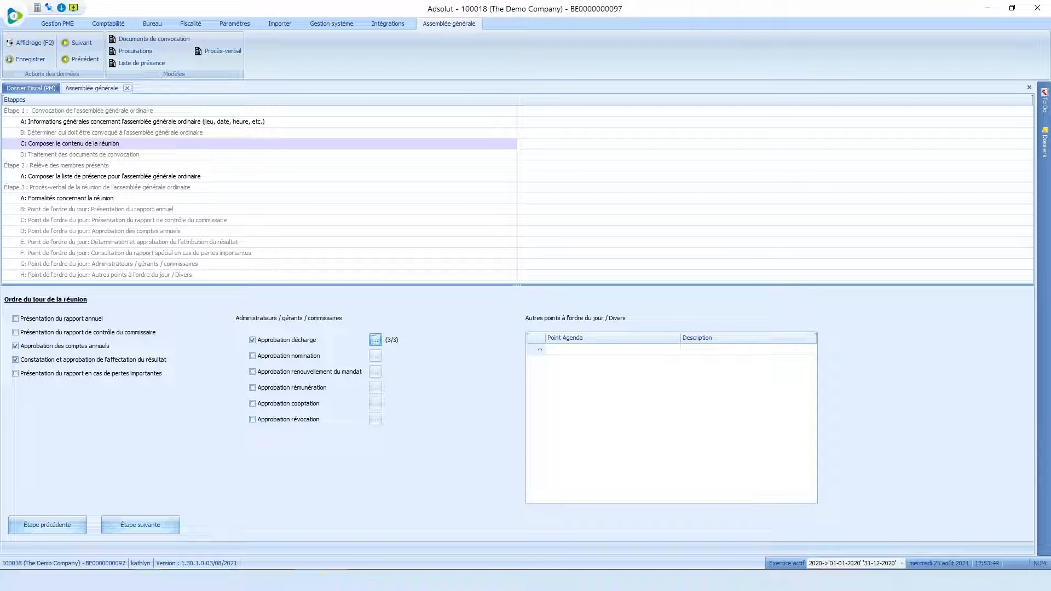
pyautogui.click(154, 526)
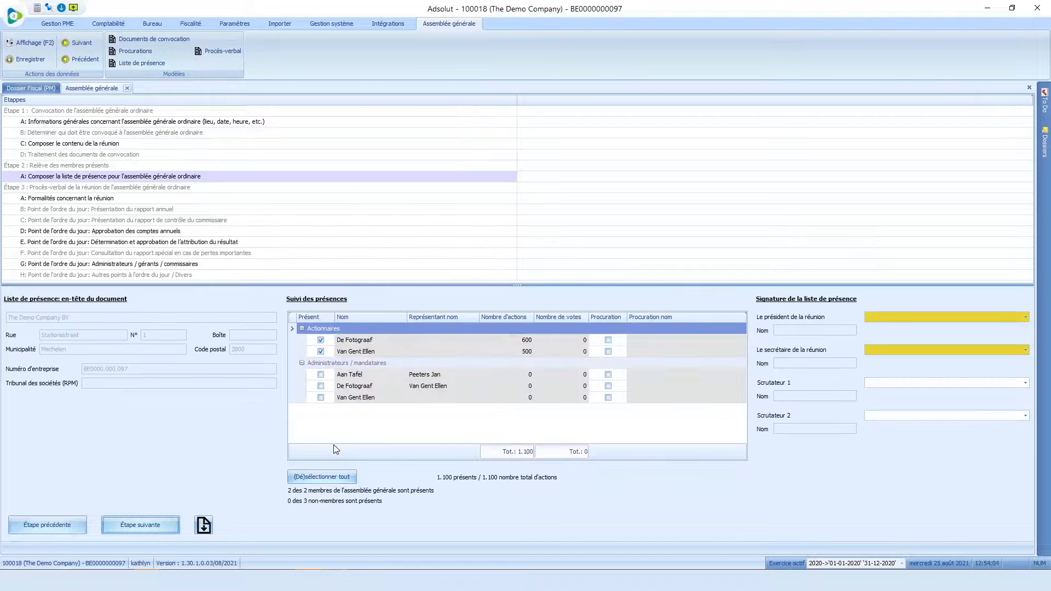
# Mark everyone as present and record a proxy for shareholder De Fotograaf, with the other shareholder as proxy holder.
pyautogui.click(317, 477)
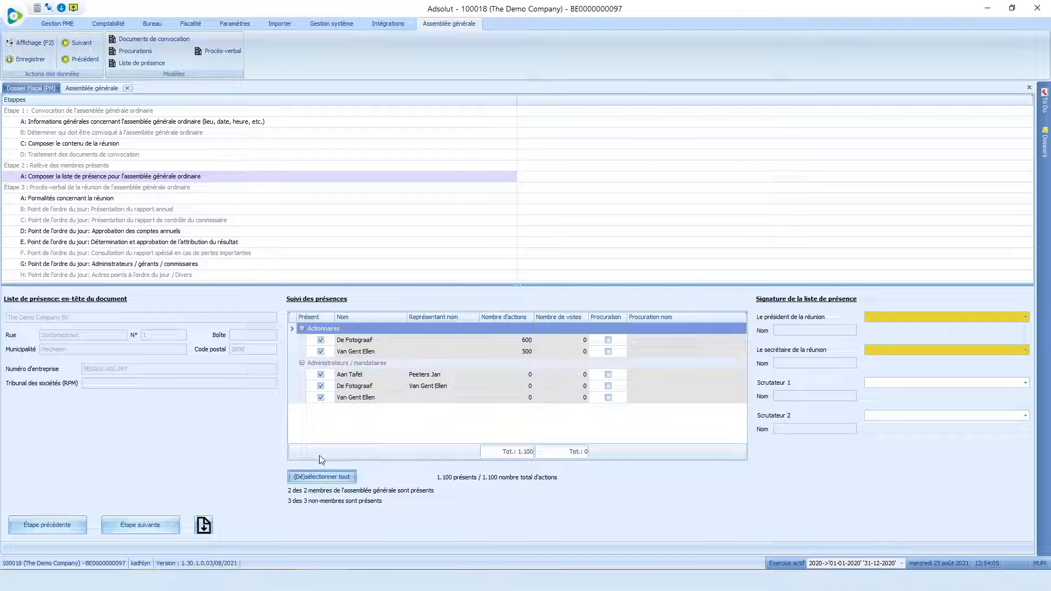
pyautogui.click(608, 339)
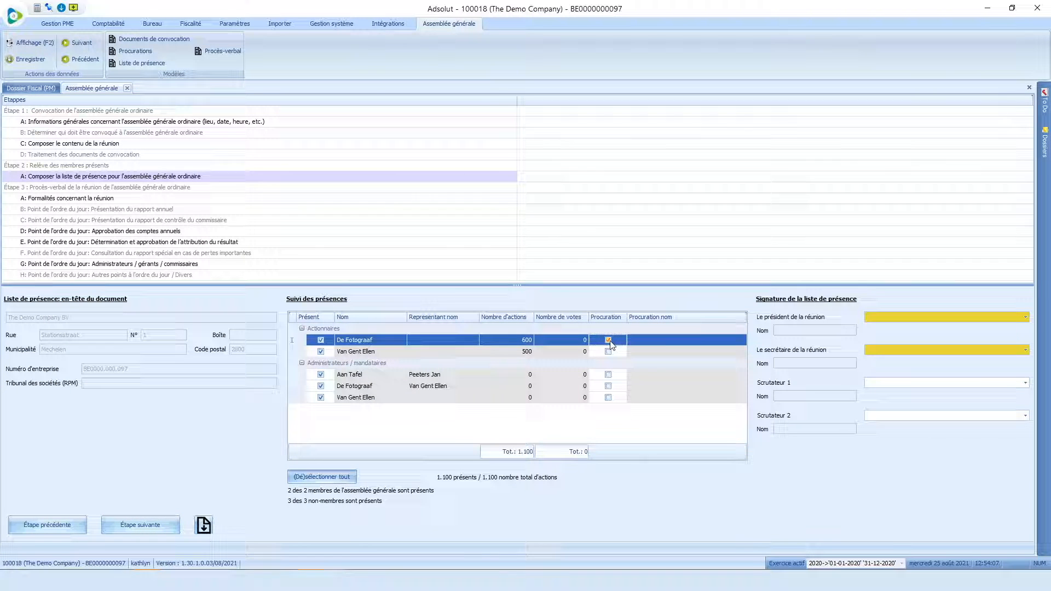
pyautogui.click(739, 340)
pyautogui.click(711, 351)
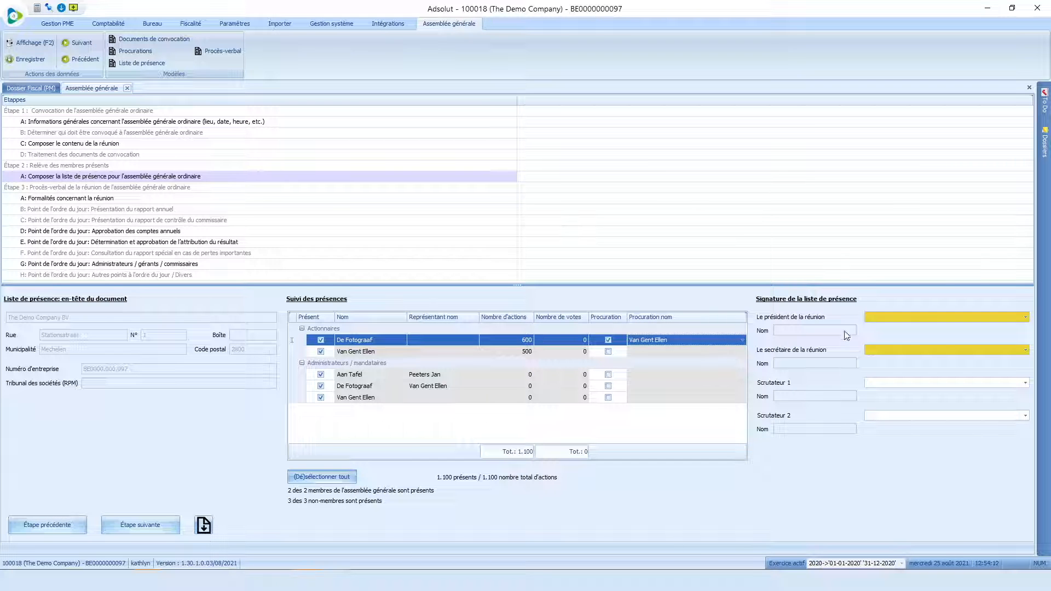
# Assign the individual shareholder as meeting chair and De Fotograaf as secretary, and continue to the meeting formalities.
pyautogui.click(921, 317)
pyautogui.click(910, 352)
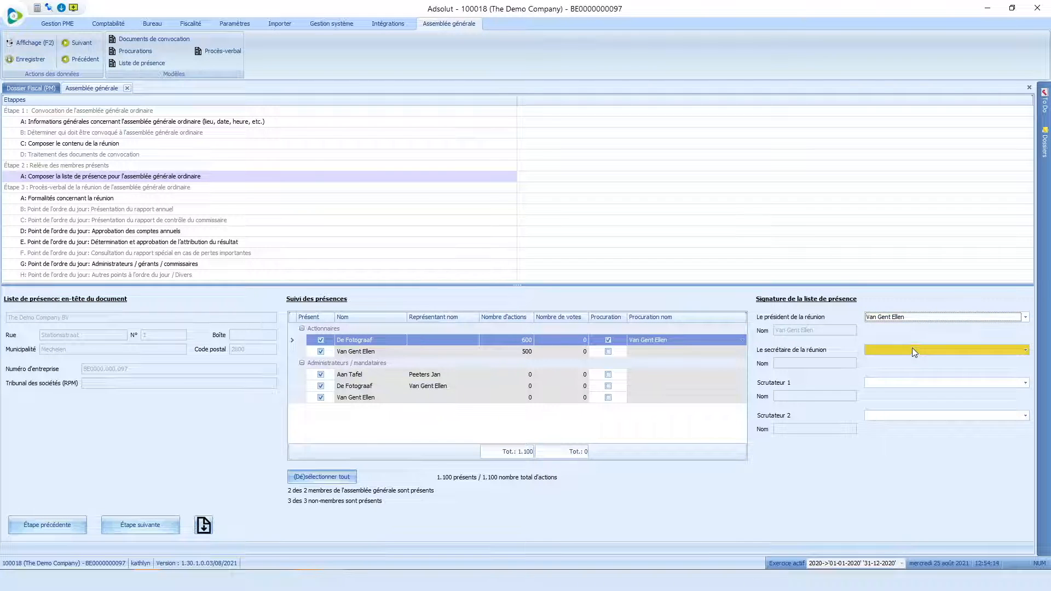
pyautogui.click(915, 350)
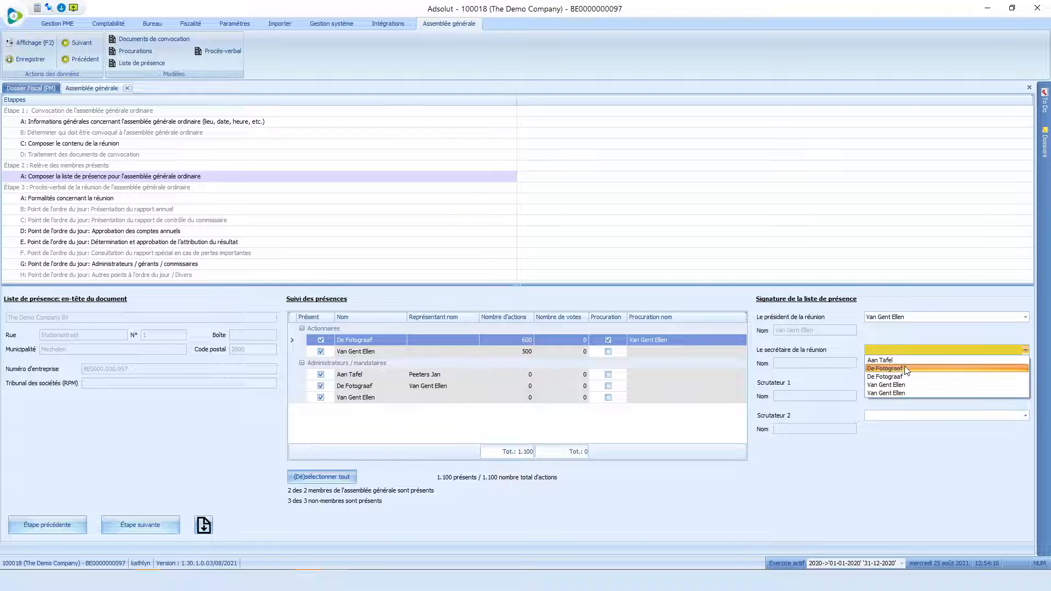
pyautogui.click(904, 369)
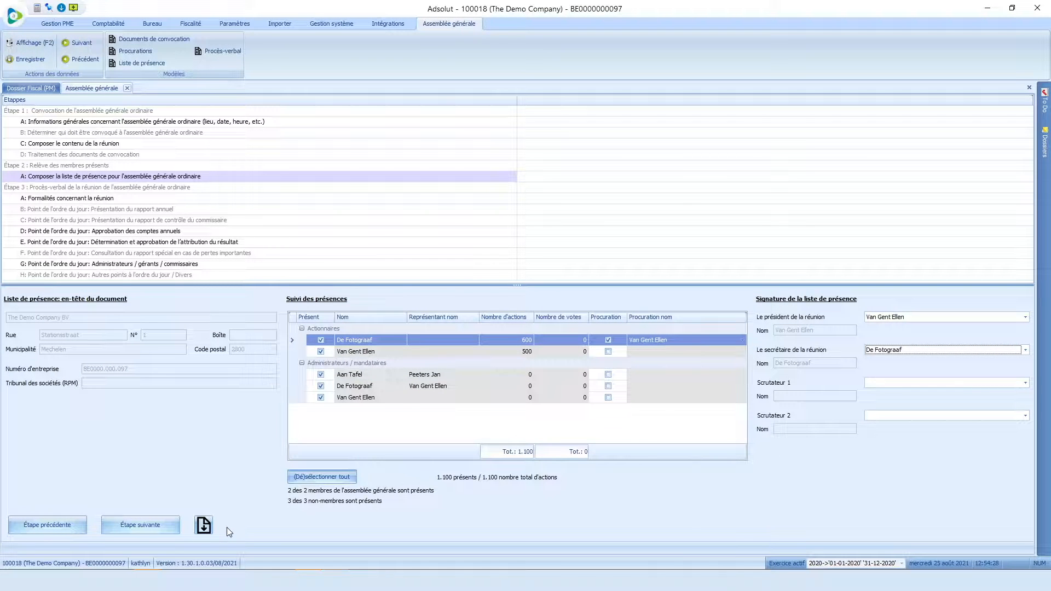
pyautogui.click(152, 525)
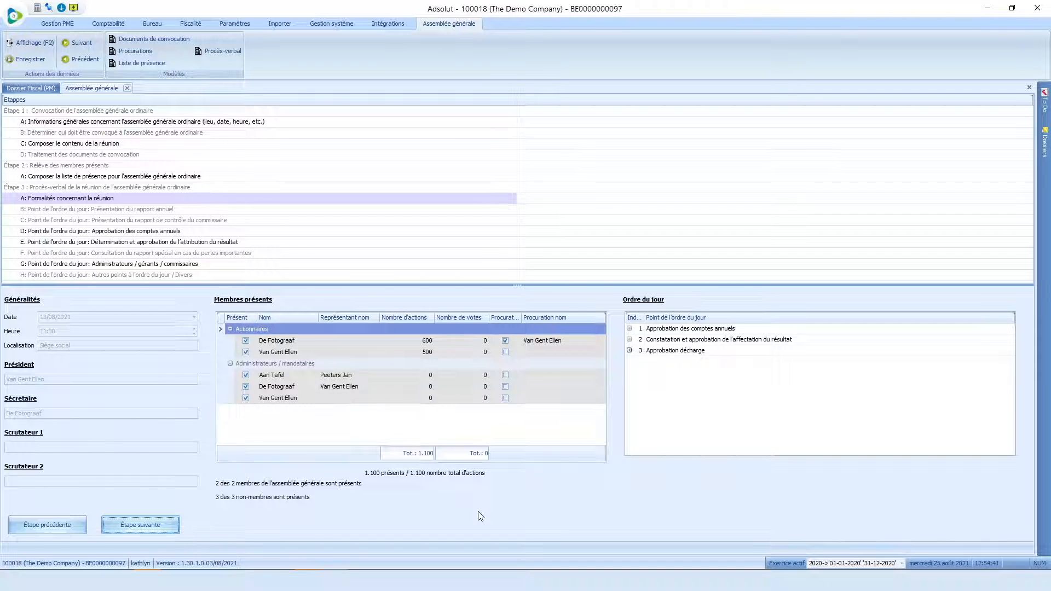
# Advance to the Administrateurs / gérants / commissaires agenda item, keeping the annual accounts and result allocation approved unanimously.
pyautogui.click(133, 525)
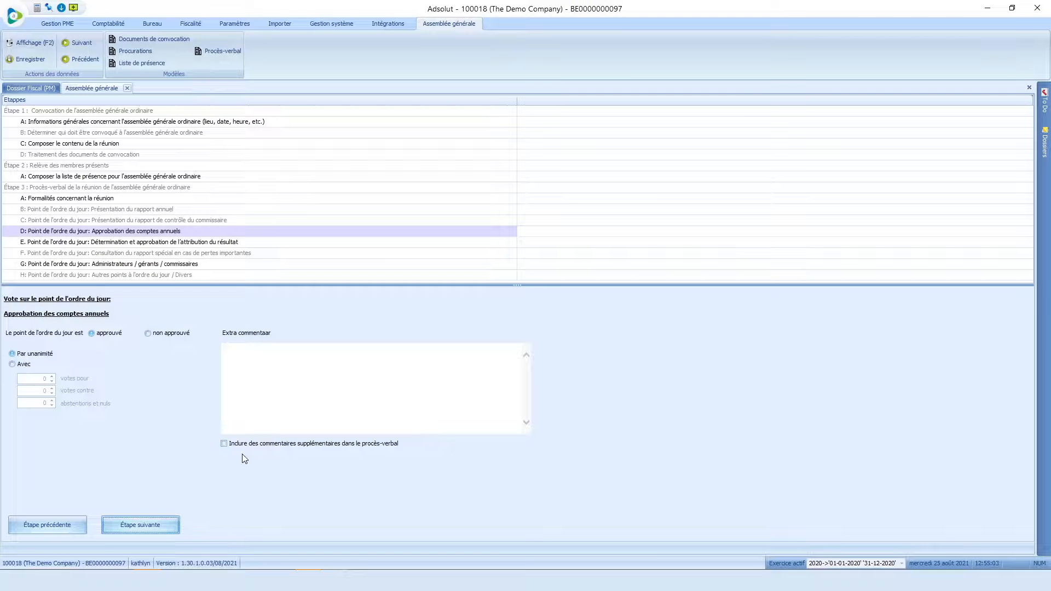
pyautogui.click(160, 524)
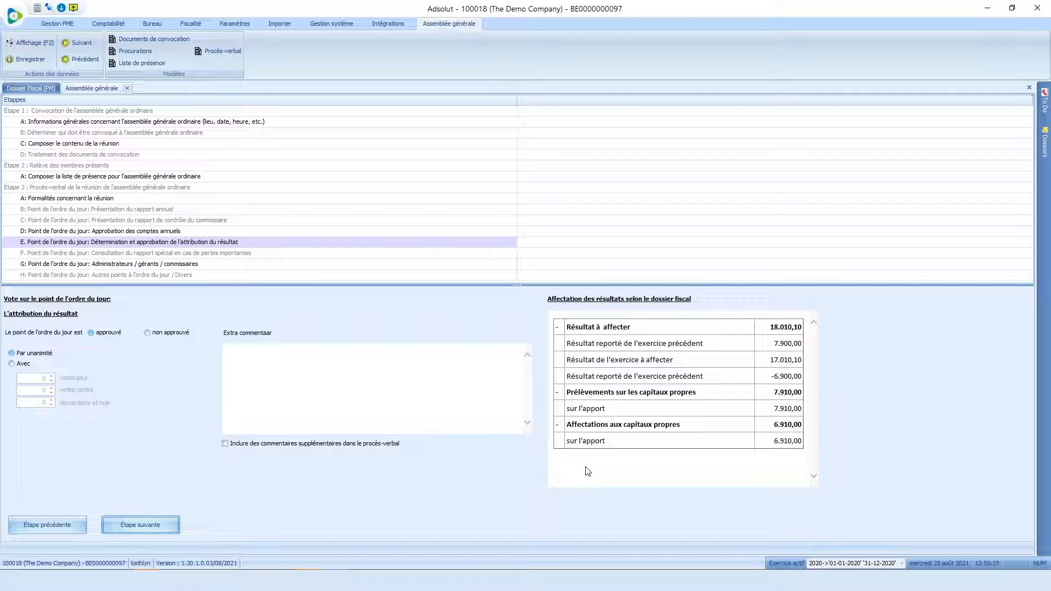
pyautogui.click(170, 518)
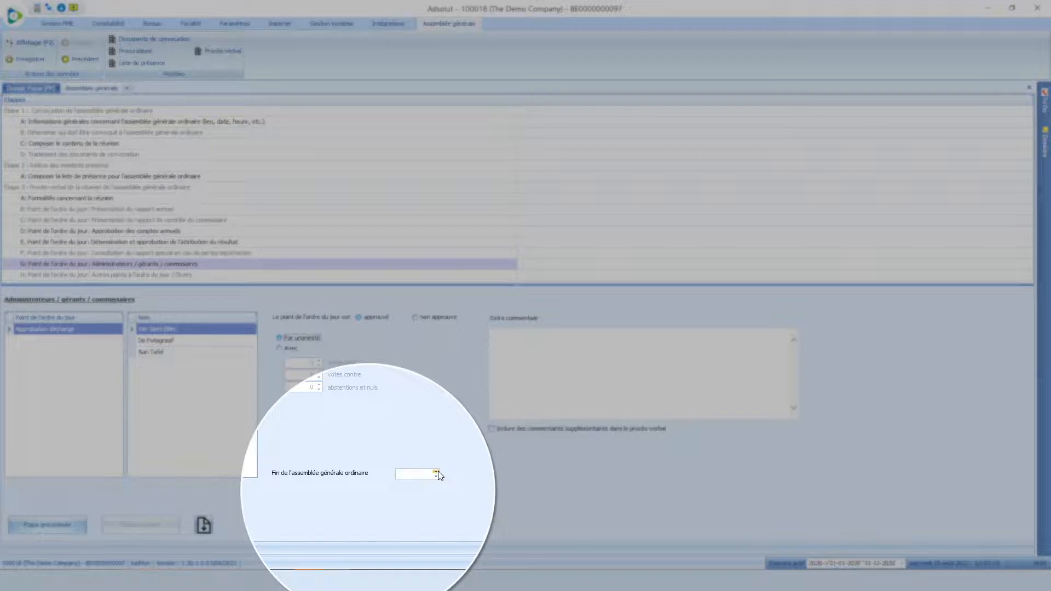
# Set the end time of the ordinary general meeting to 13:00.
pyautogui.click(436, 471)
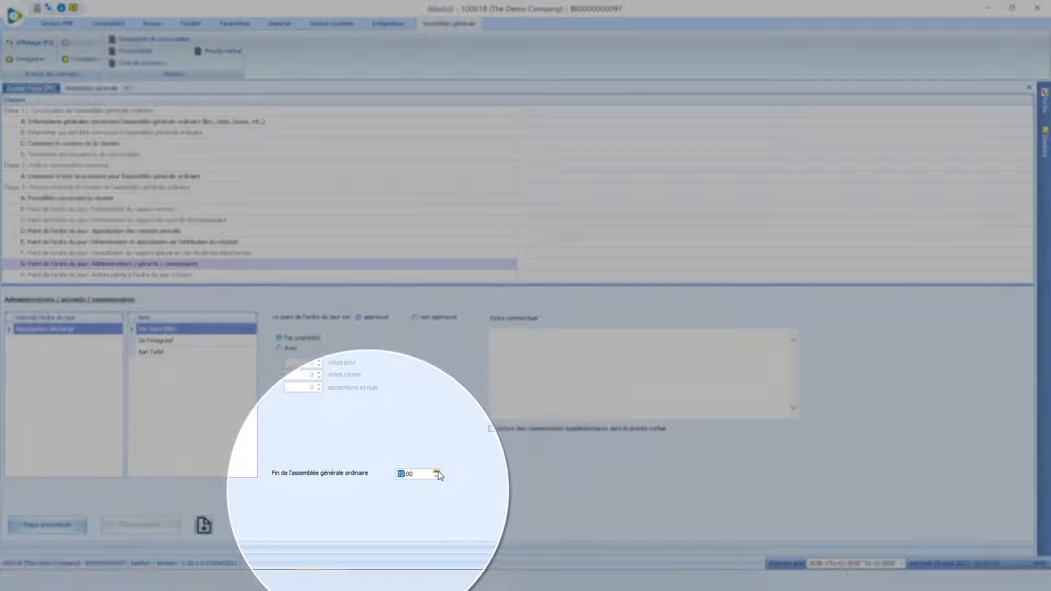
pyautogui.click(436, 471)
pyautogui.click(436, 471)
pyautogui.click(436, 471)
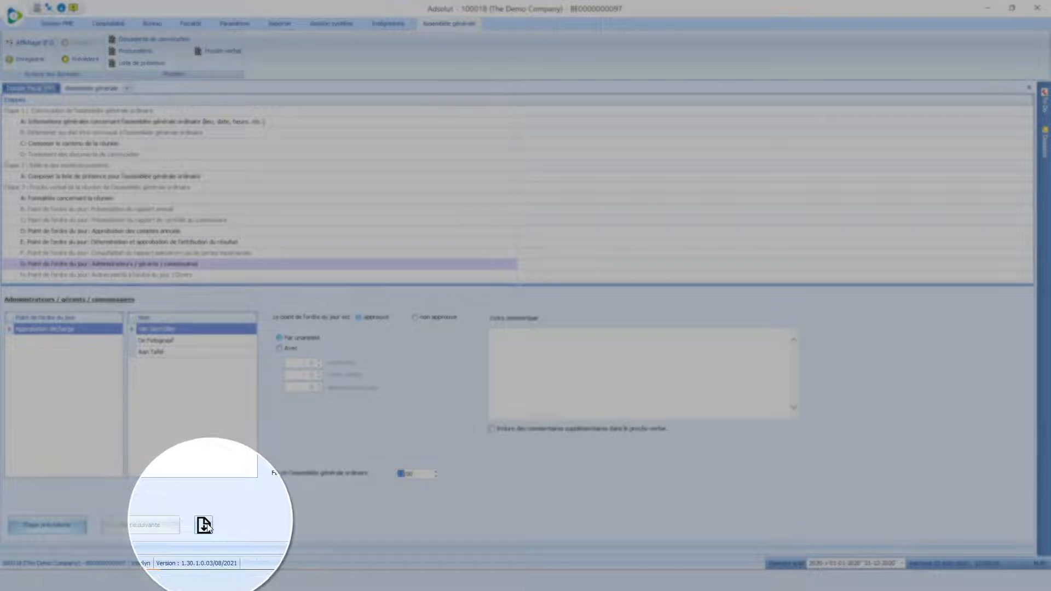
# Generate the Liste de présence and Procès-verbal documents for the meeting.
pyautogui.click(204, 526)
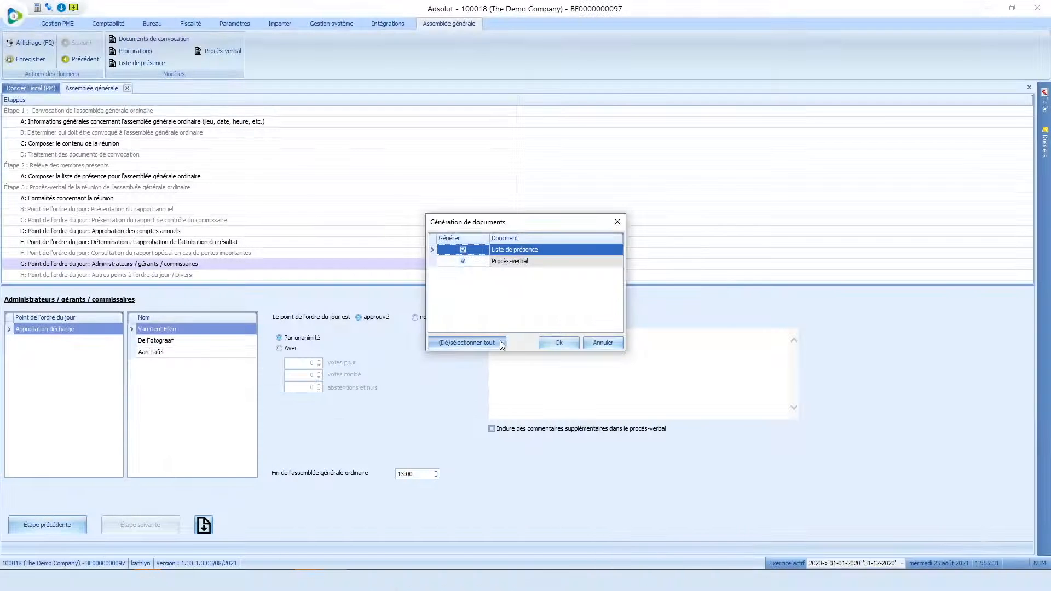
pyautogui.click(554, 343)
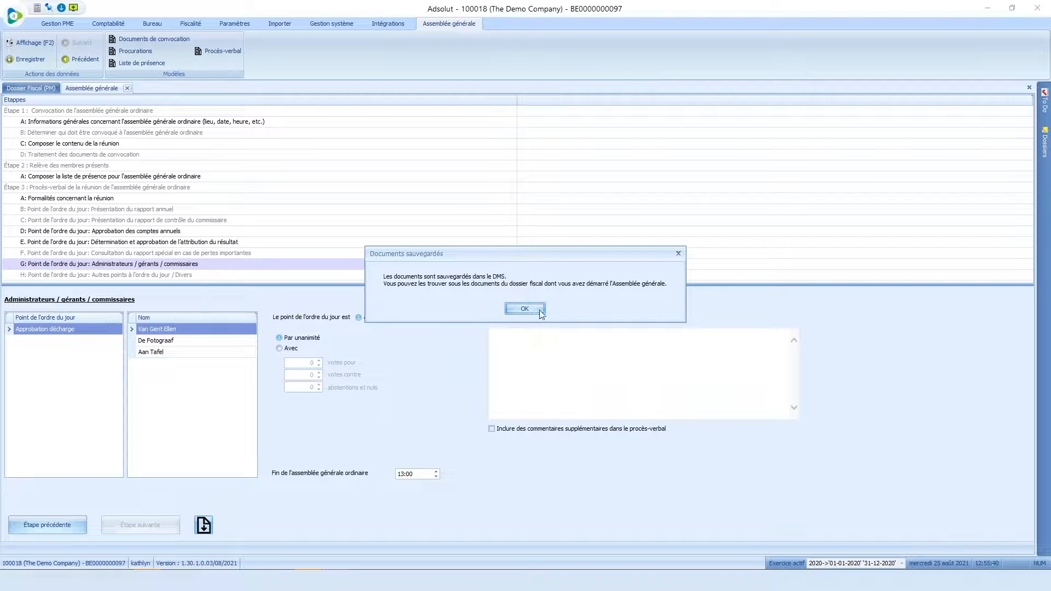
pyautogui.click(540, 311)
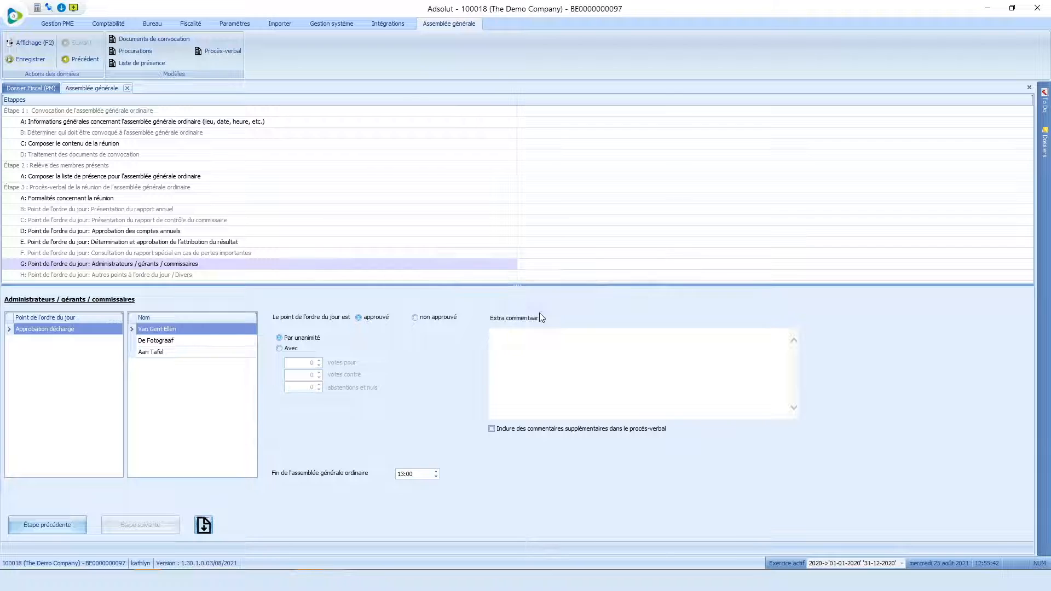
# Open the tax file's documents and review AttendanceList.rtf and MeetingMinutes.rtf in the AG Ordinaire 13/08/2021 - 19/08/2021 17:11 report.
pyautogui.click(37, 93)
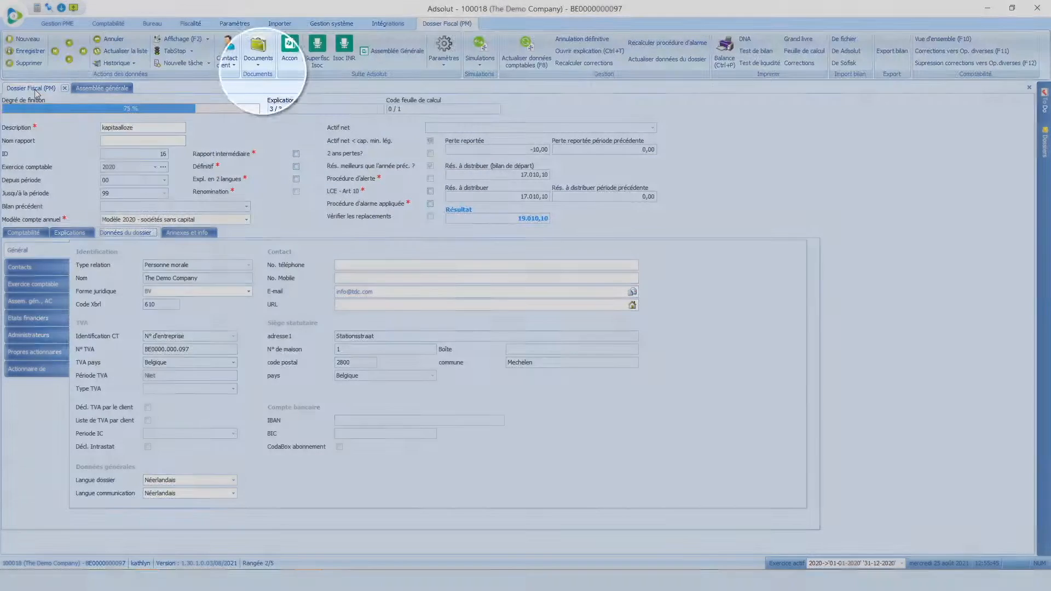
pyautogui.click(256, 60)
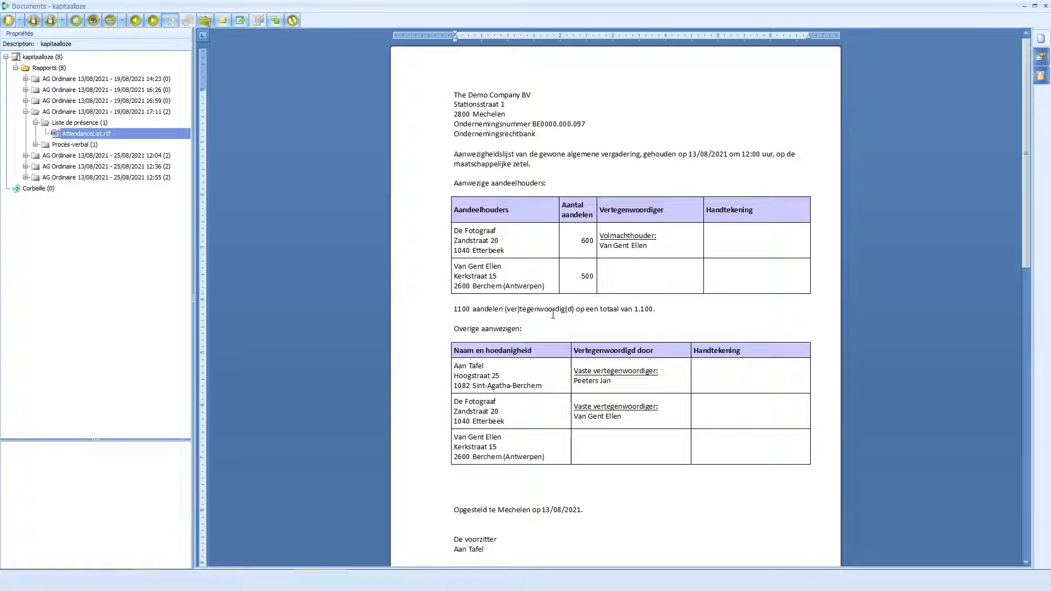
pyautogui.scroll(-10, 553, 314)
pyautogui.click(36, 144)
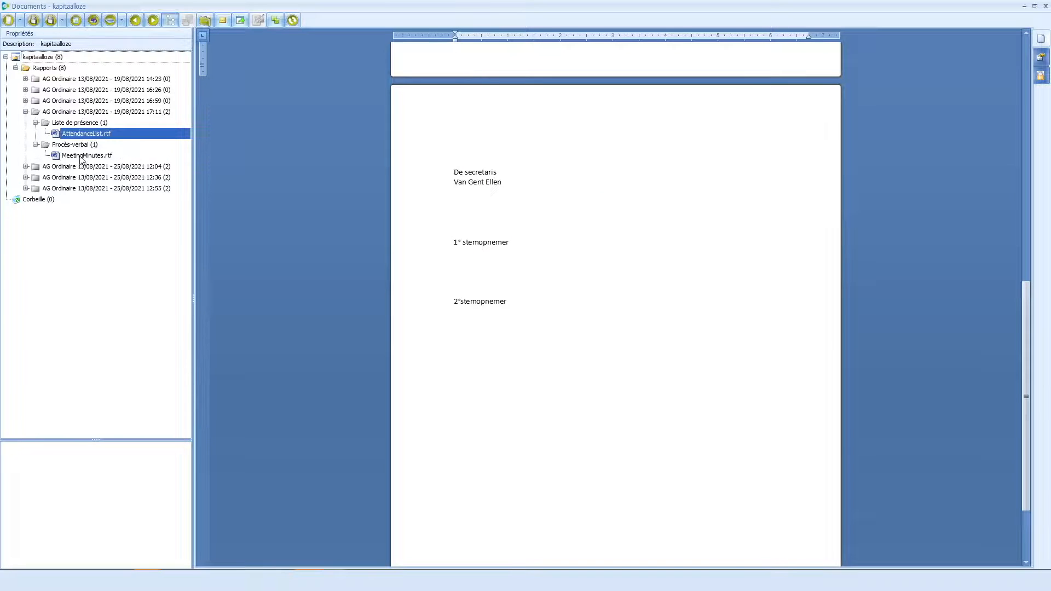
pyautogui.click(82, 156)
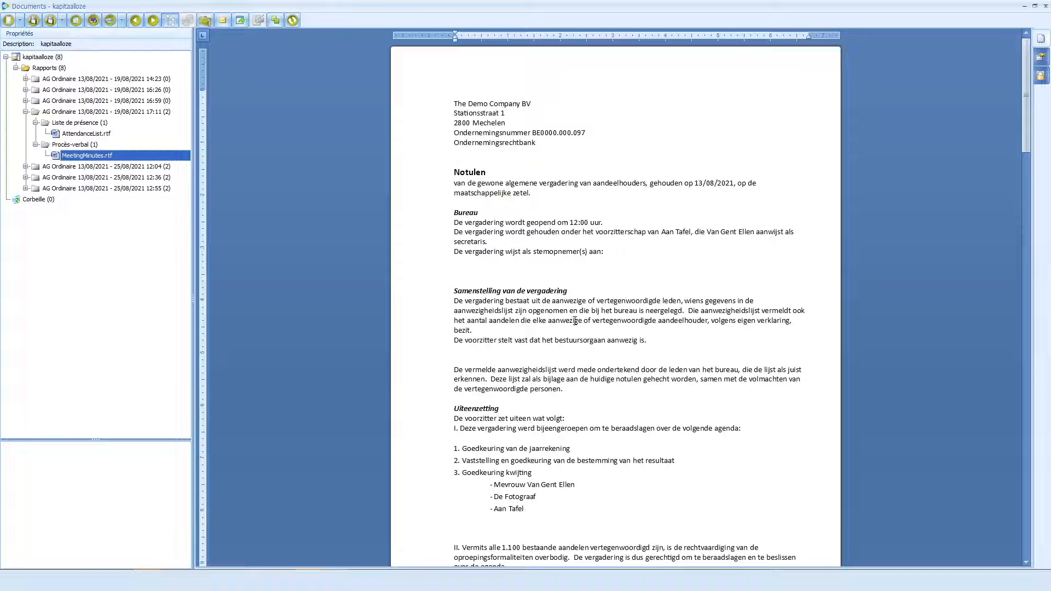